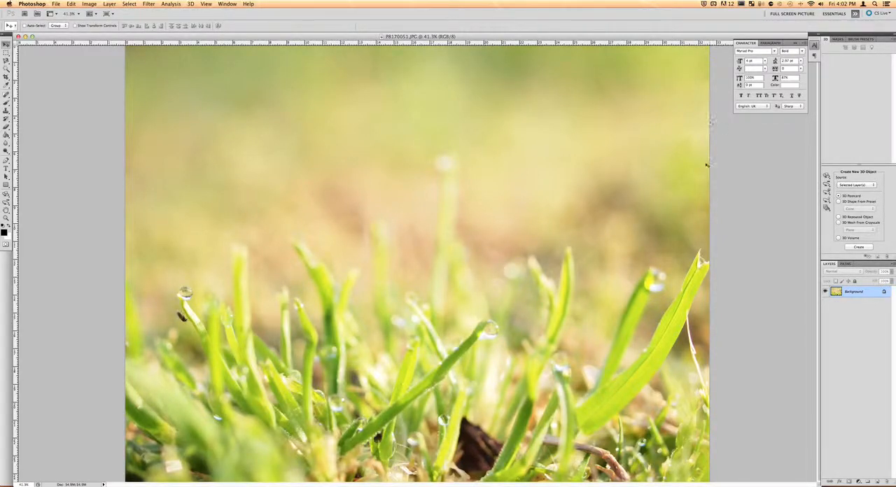
Step: Switch the workspace to Photography
left_click(855, 14)
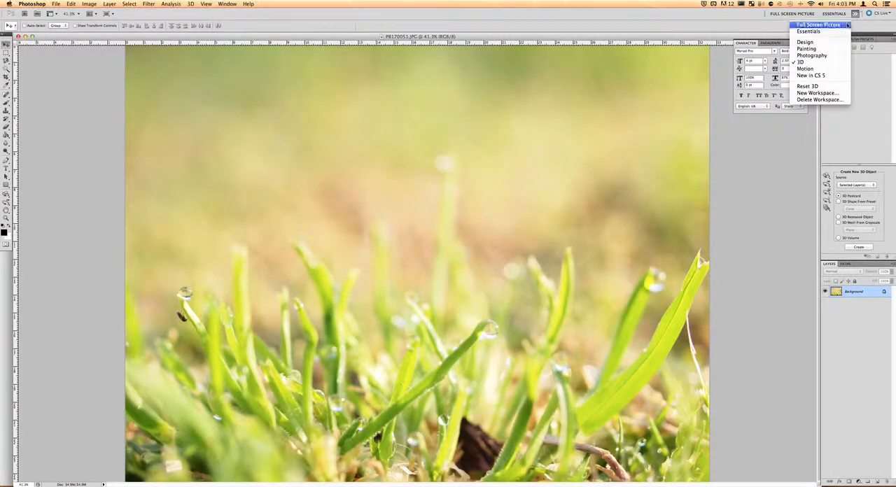
left_click(812, 56)
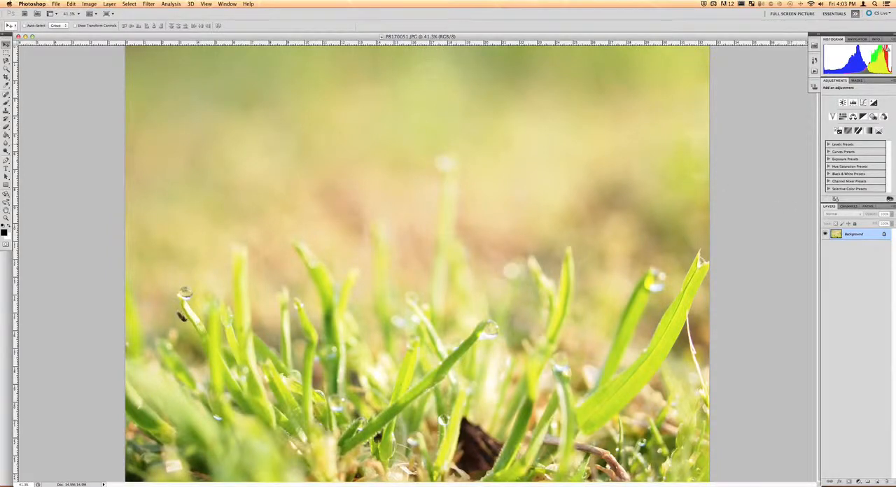
Step: Convert the Background into an editable layer named Grass Photo
double_click(863, 242)
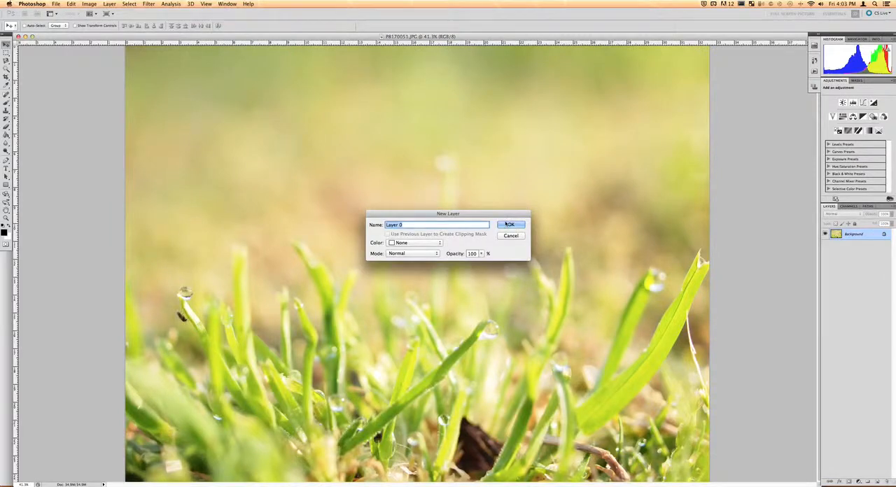
type("Pic")
key("BackSpace")
key("BackSpace")
key("BackSpace")
type("Grass Photo")
key("Return")
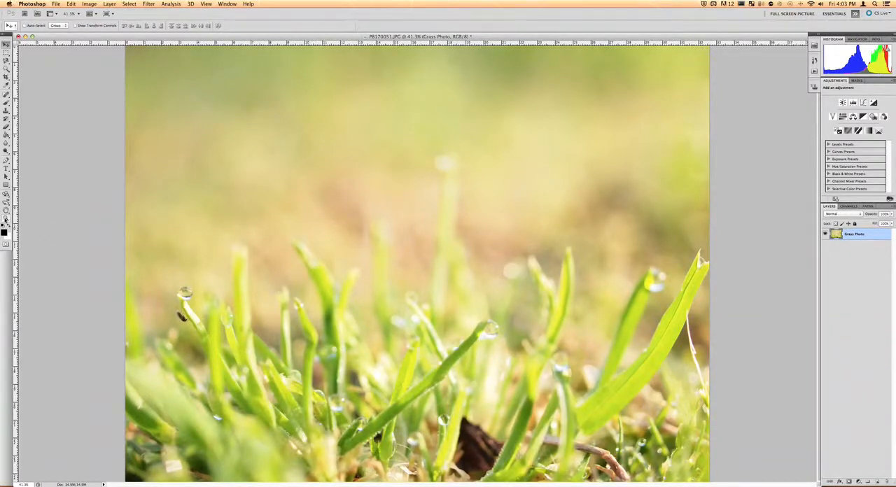
Step: Zoom in and pan around the photo to examine the grass blades and water droplets
left_click(7, 218)
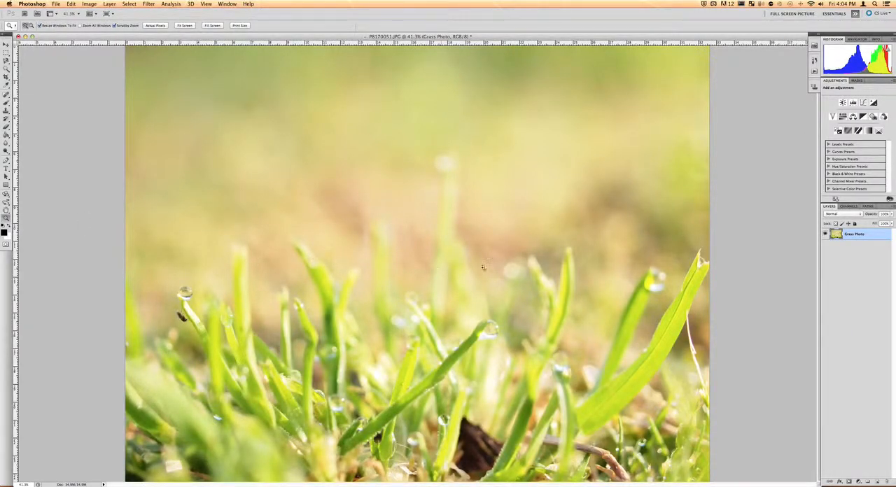
left_click_drag(311, 266, 332, 262)
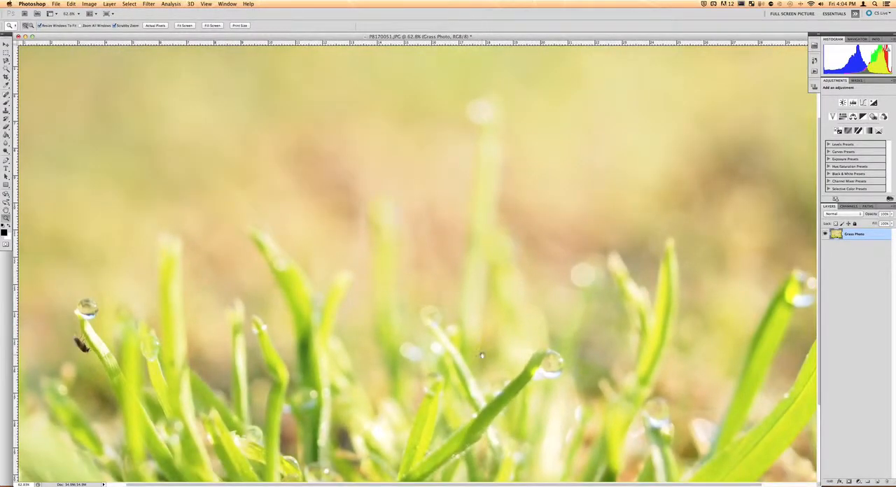
scroll(471, 248, "down", 5)
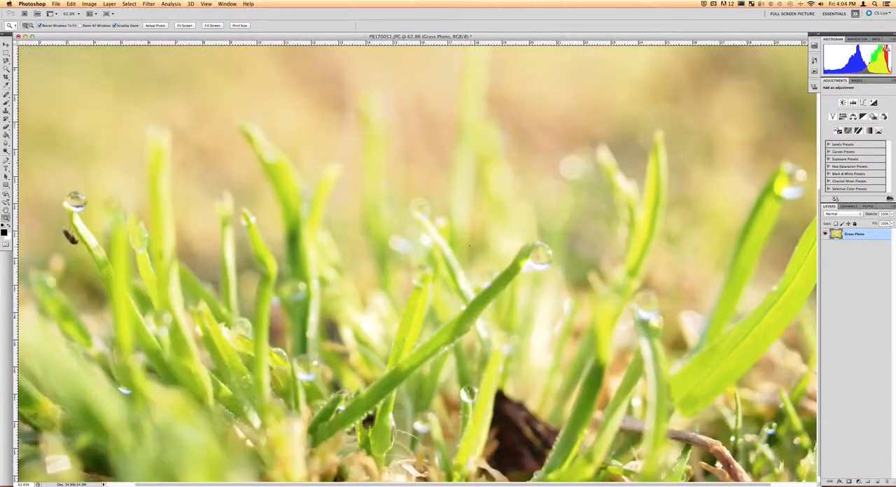
scroll(487, 304, "right", 3)
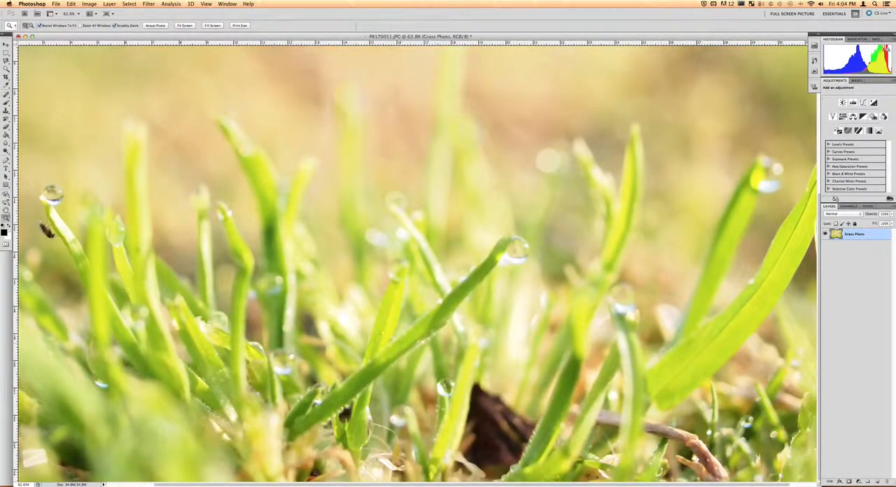
scroll(553, 300, "right", 4)
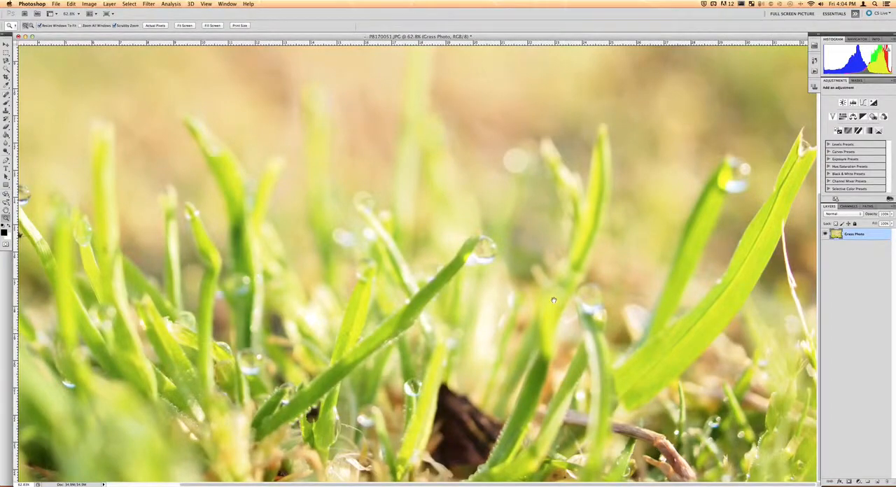
left_click_drag(341, 281, 425, 258)
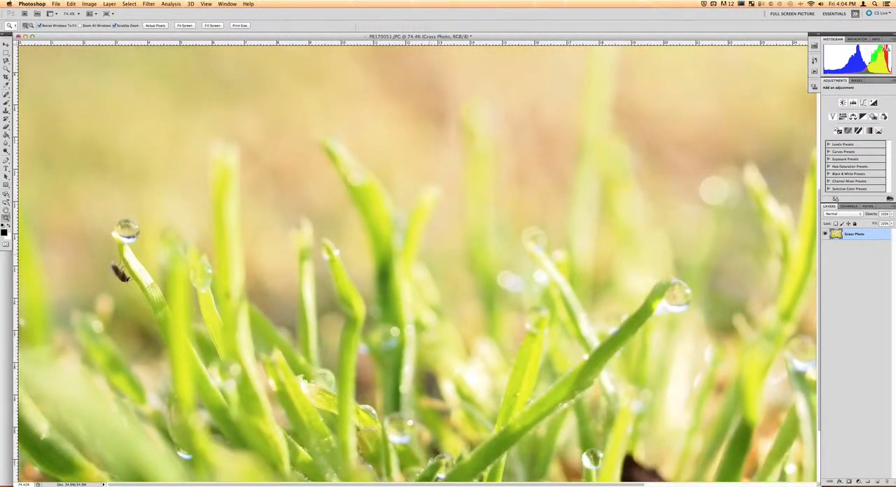
left_click(200, 252)
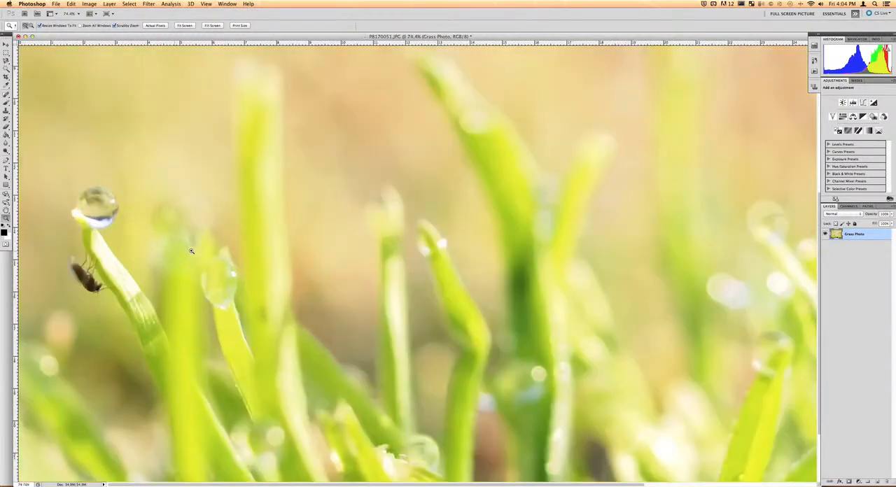
mouse_move(192, 250)
left_mouse_down()
mouse_move(162, 260)
mouse_move(183, 251)
left_mouse_up()
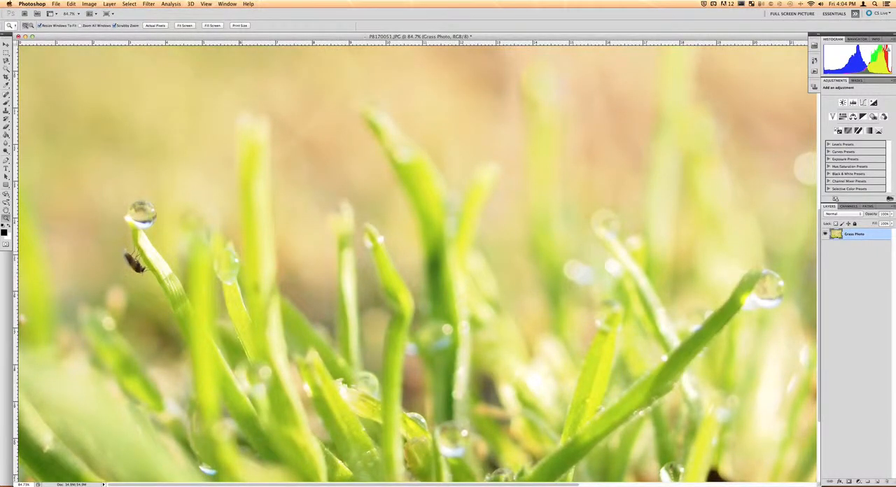
left_click_drag(413, 311, 383, 319)
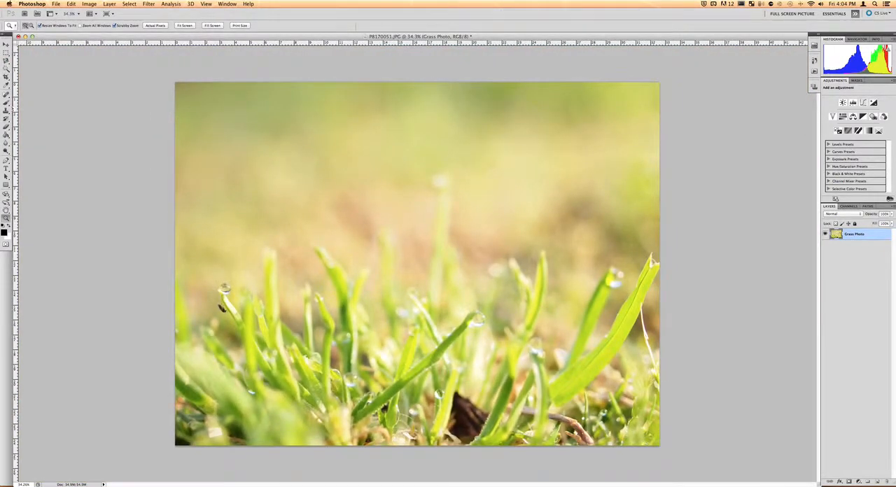
Step: Crop the photo to a square area around the droplet-tipped grass on the left side
left_click(6, 77)
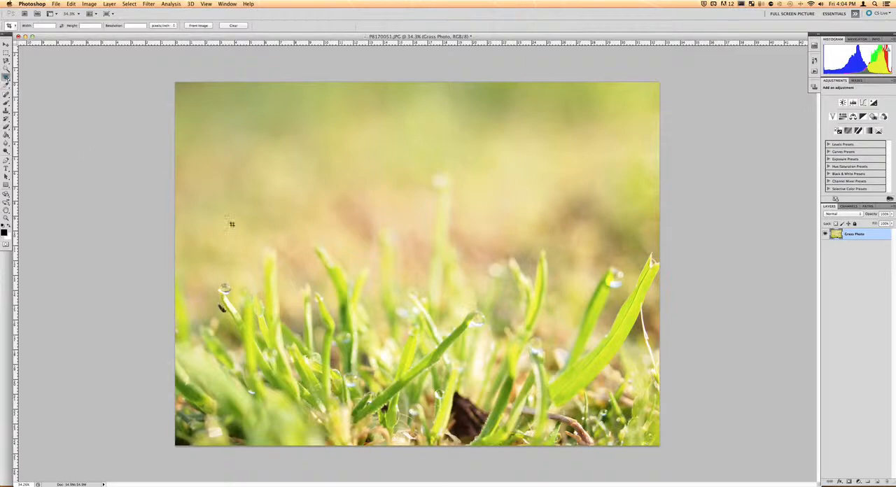
left_click_drag(371, 237, 167, 411)
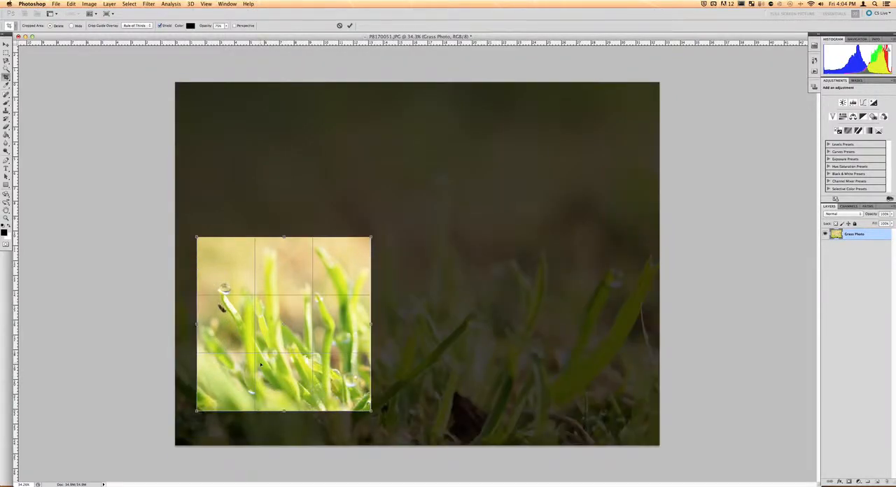
left_click_drag(260, 364, 255, 366)
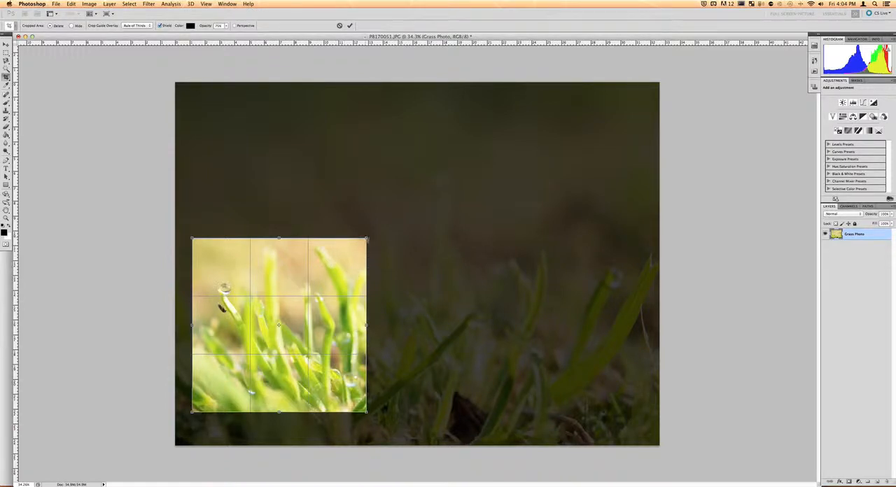
left_click_drag(366, 239, 433, 183)
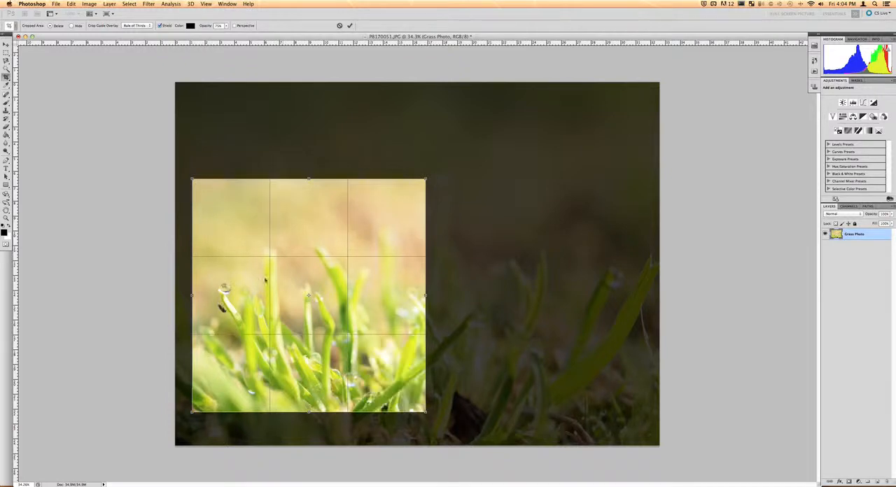
left_click_drag(293, 243, 296, 262)
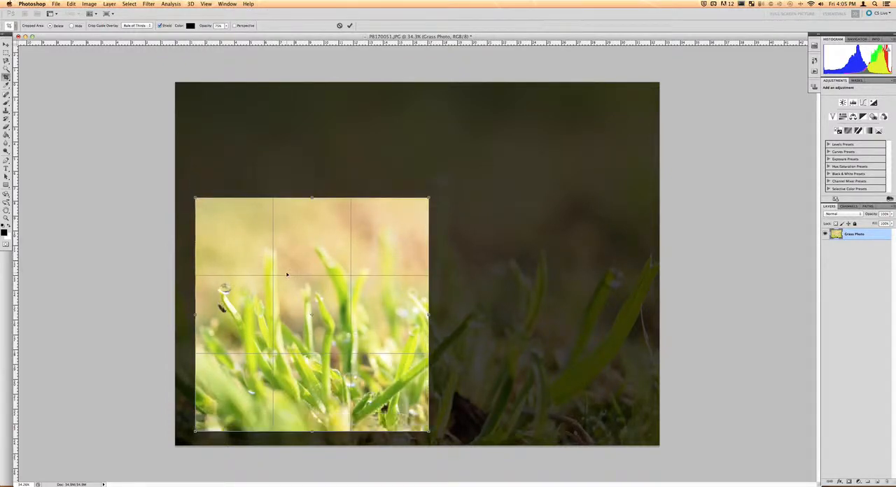
left_click_drag(287, 274, 290, 277)
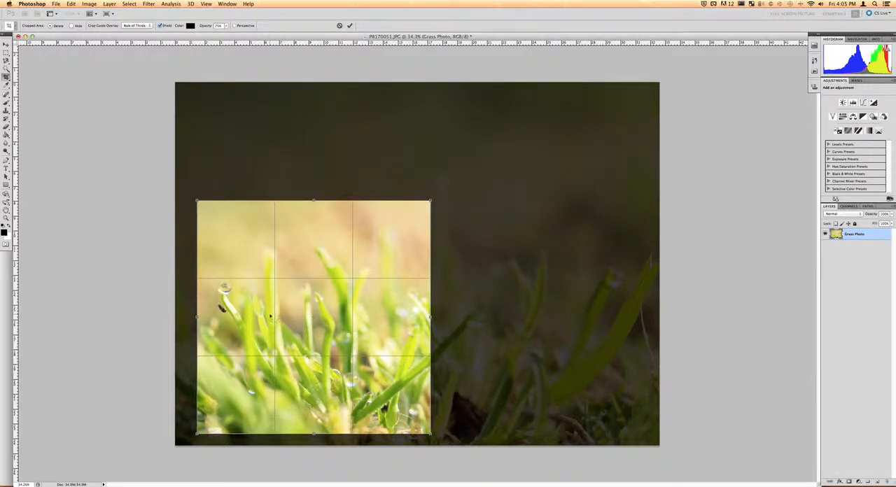
left_click_drag(259, 330, 259, 320)
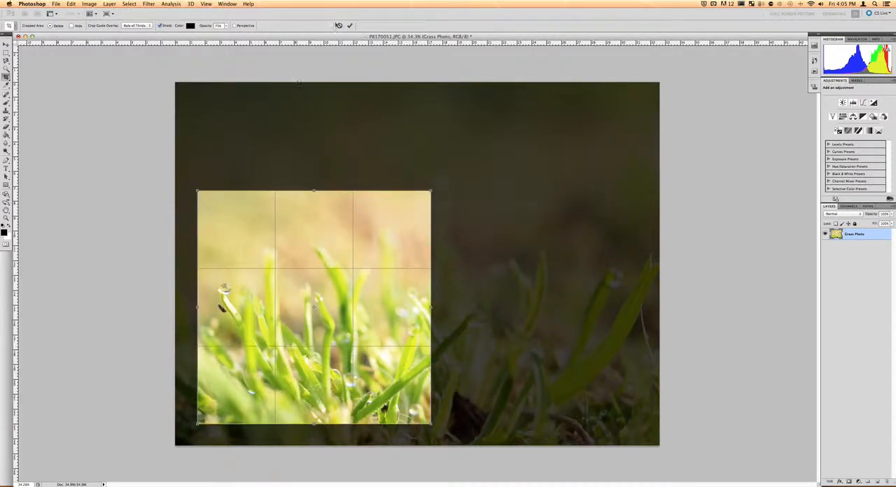
left_click(349, 25)
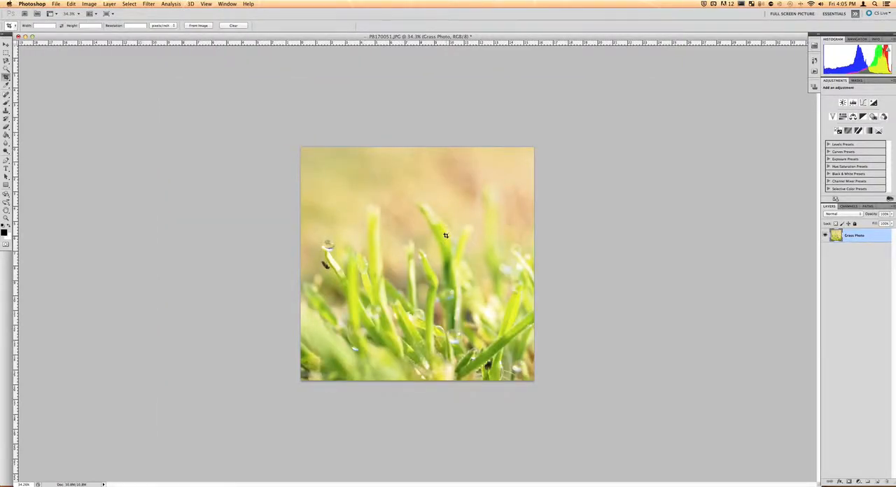
key("v")
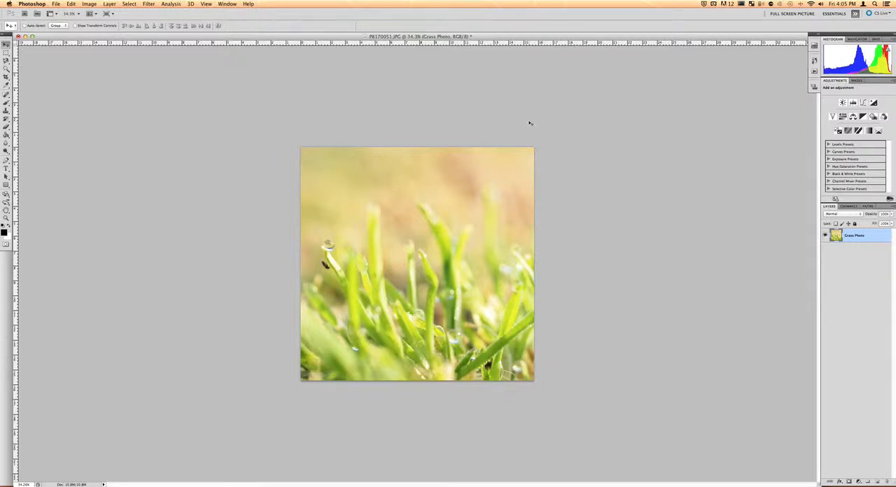
Step: Add Brightness/Contrast and Levels adjustment layers above the photo
left_click(843, 102)
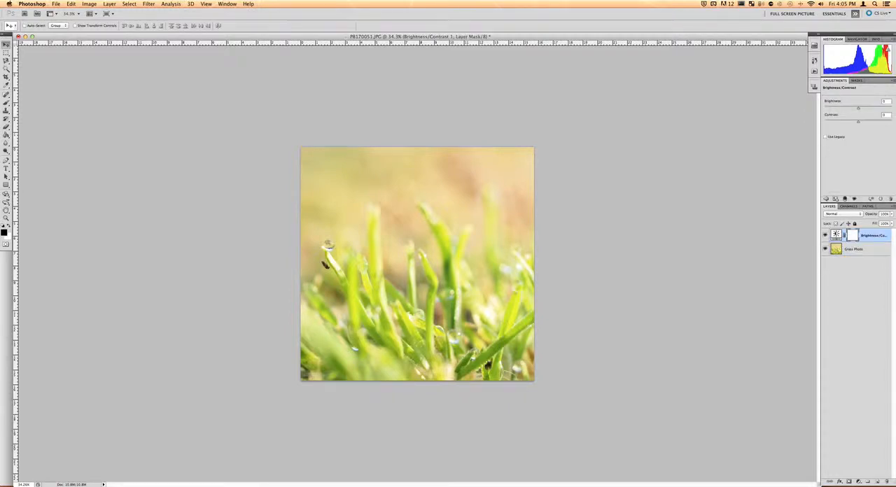
left_click(828, 198)
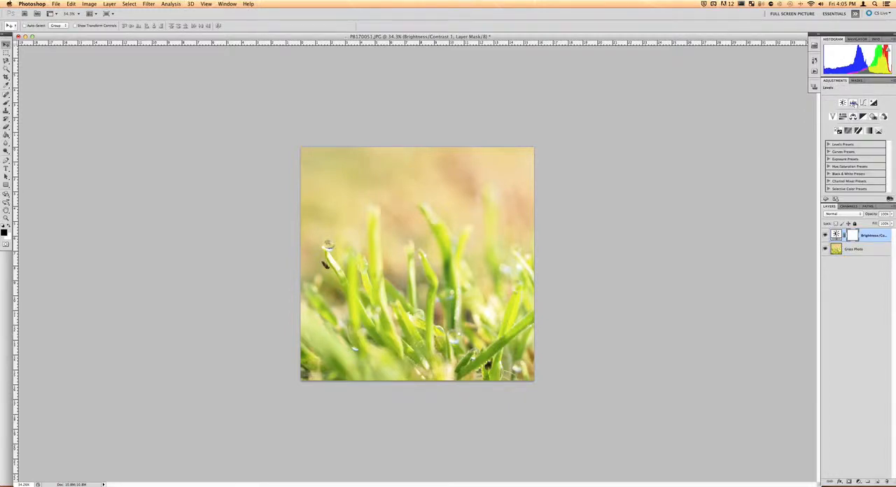
left_click(853, 103)
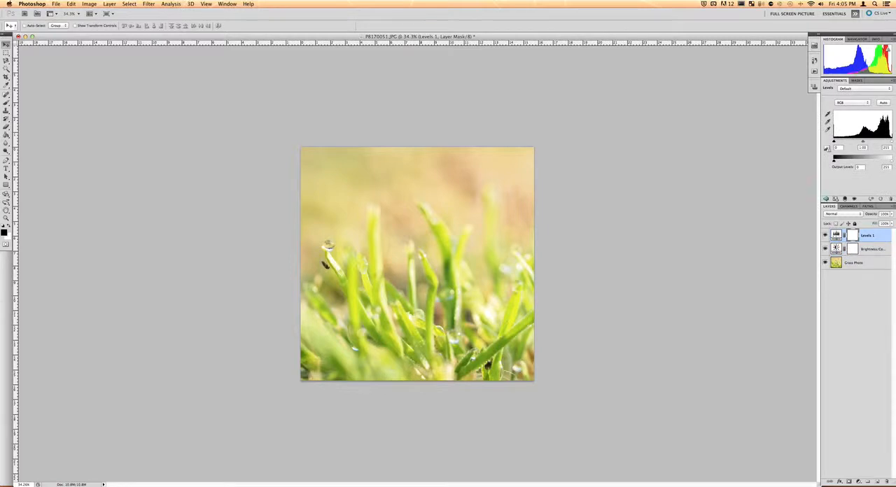
left_click(828, 200)
Step: Add Exposure, Color Balance and Vibrance adjustment layers on top of the stack
left_click(874, 103)
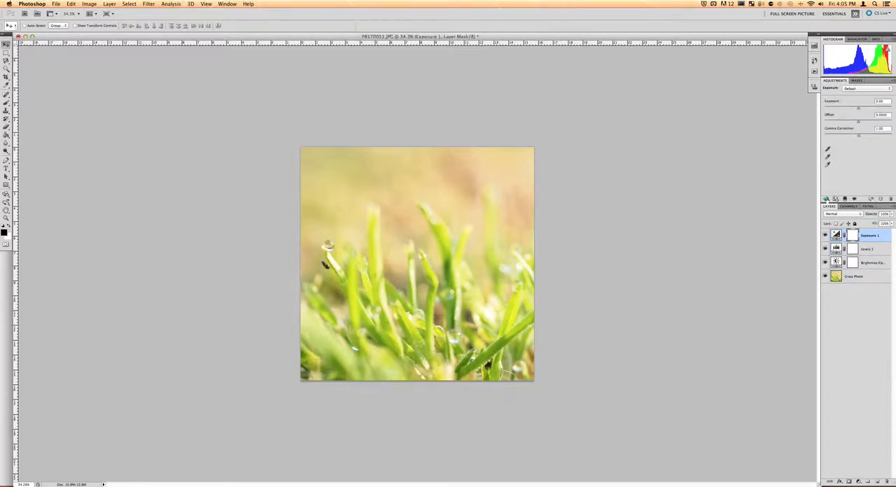
left_click(828, 199)
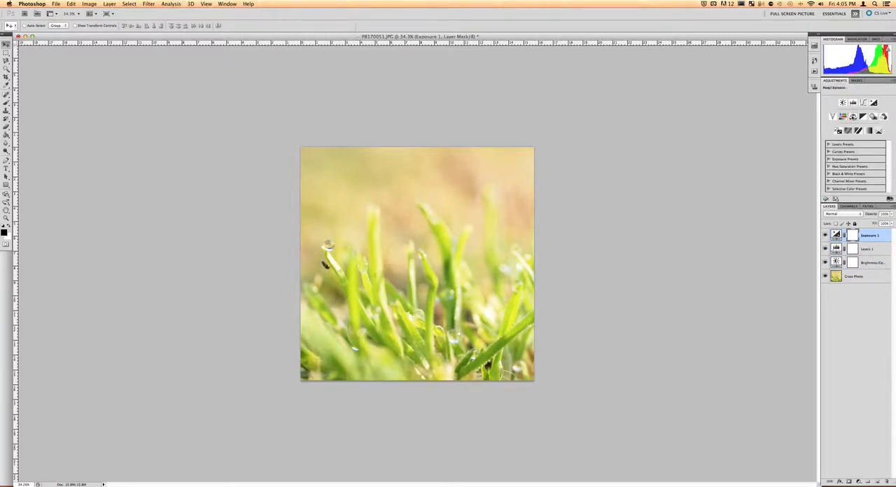
left_click(853, 116)
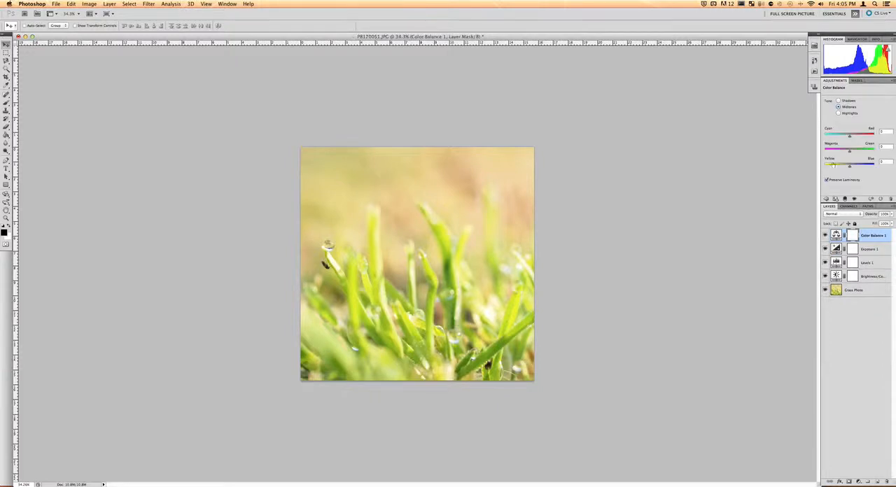
left_click(827, 199)
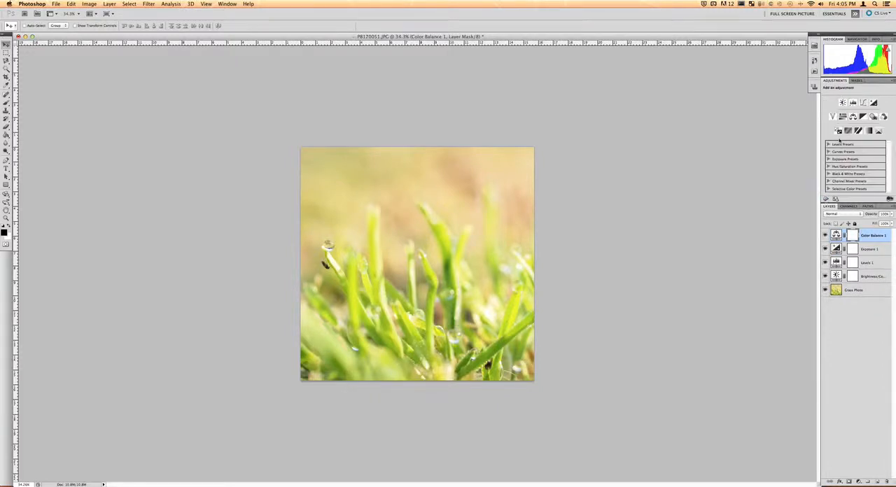
left_click(834, 117)
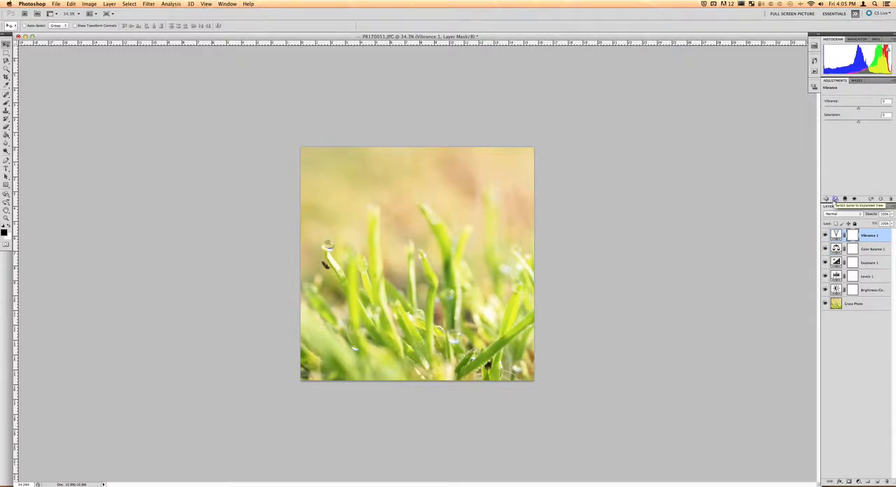
Step: Set the Brightness/Contrast layer's brightness to -25 and contrast to 15
left_click(858, 291)
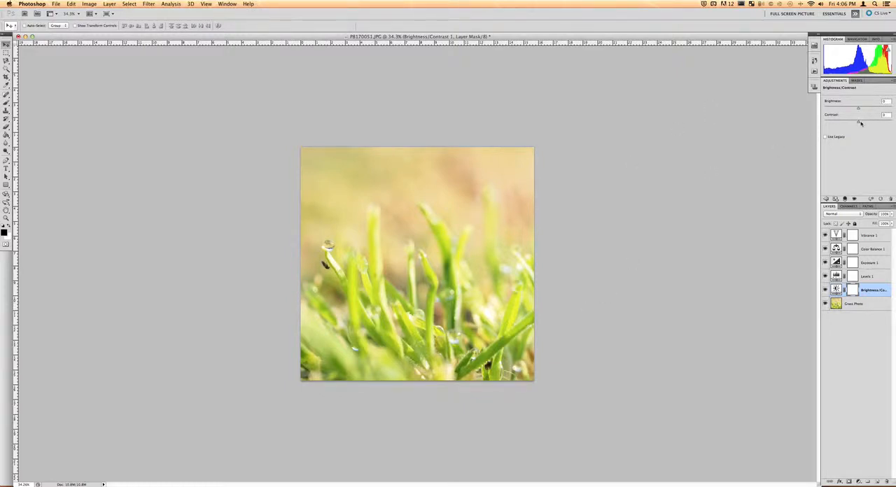
left_click_drag(865, 124, 867, 123)
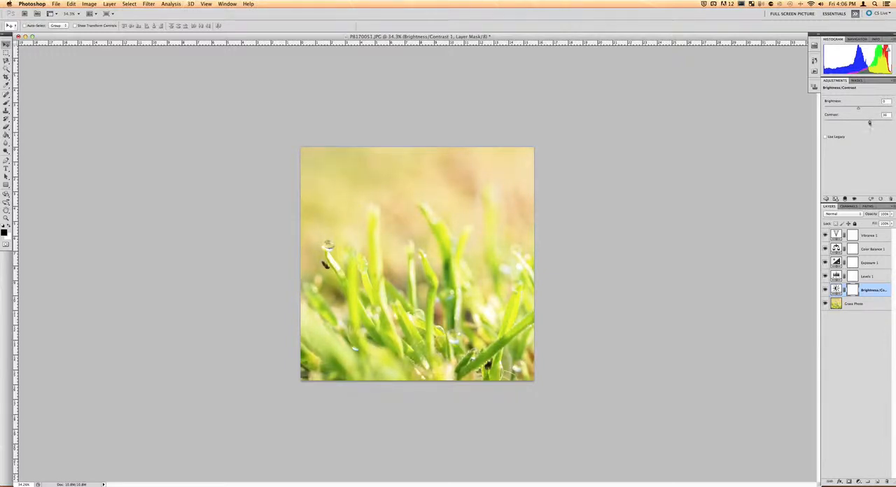
mouse_move(864, 123)
left_mouse_down()
mouse_move(825, 123)
mouse_move(883, 121)
mouse_move(861, 122)
left_mouse_up()
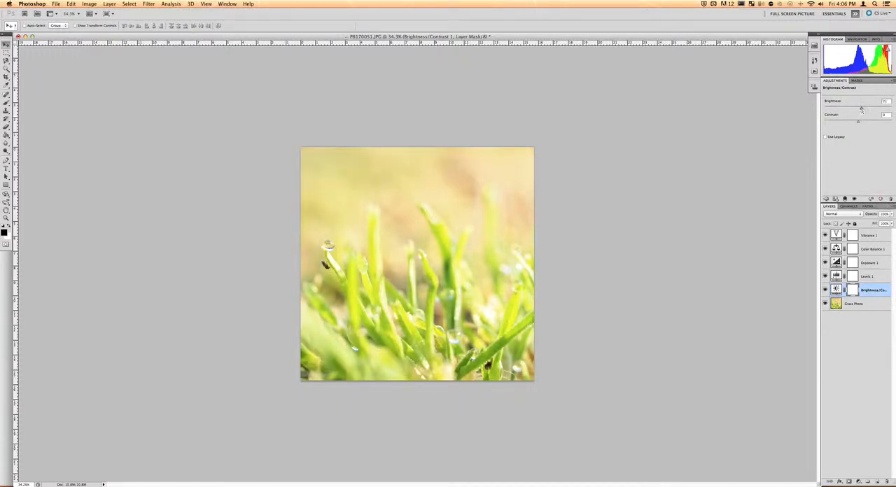
left_click_drag(858, 109, 853, 113)
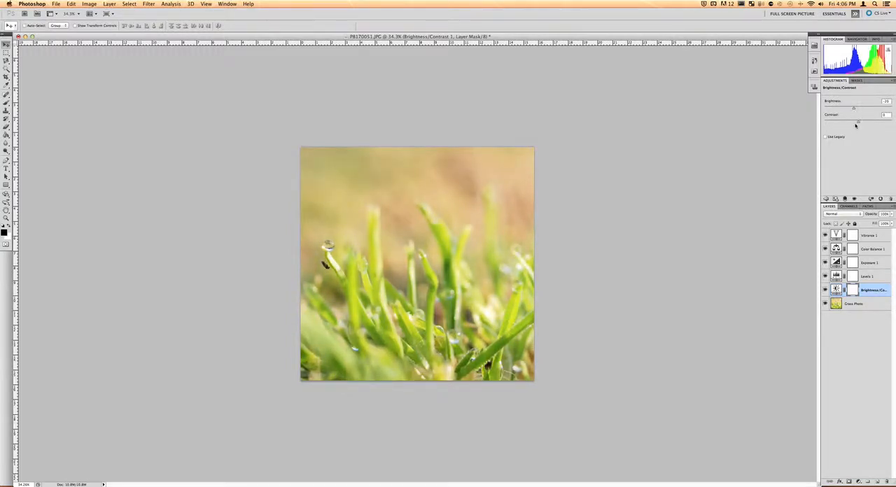
left_click_drag(860, 122, 862, 121)
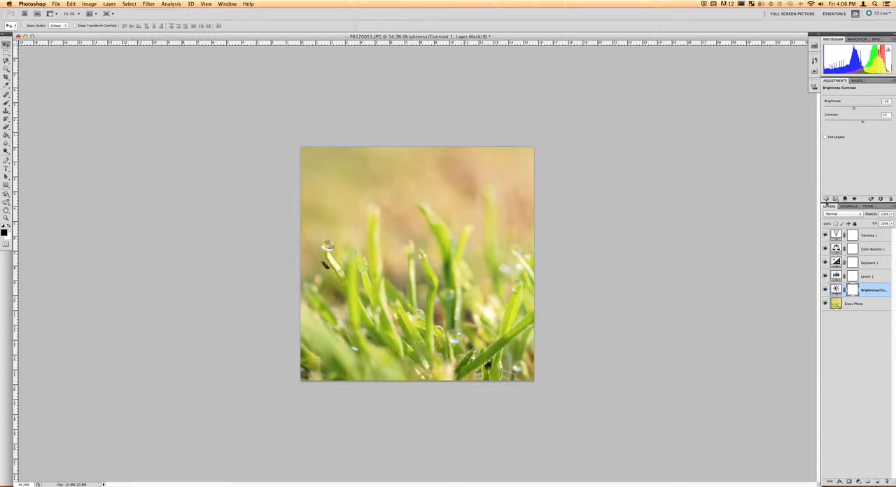
Step: Set the Levels layer's black input level to 13
left_click(825, 199)
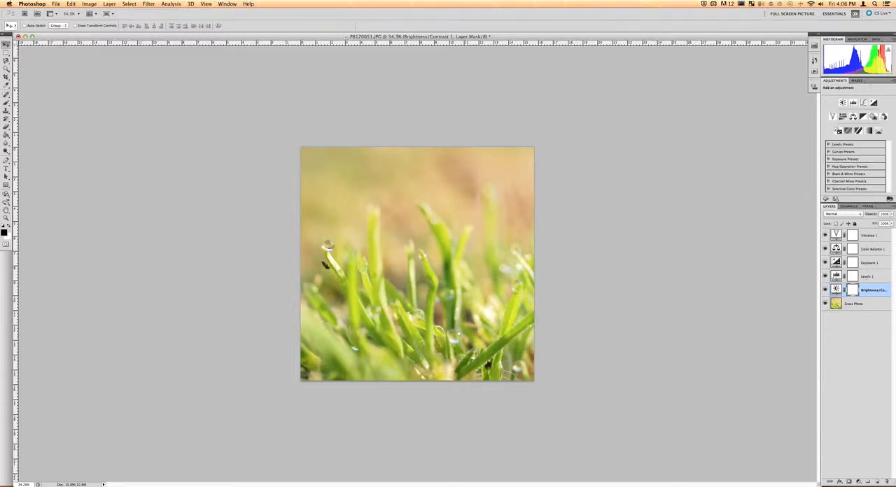
left_click(884, 278)
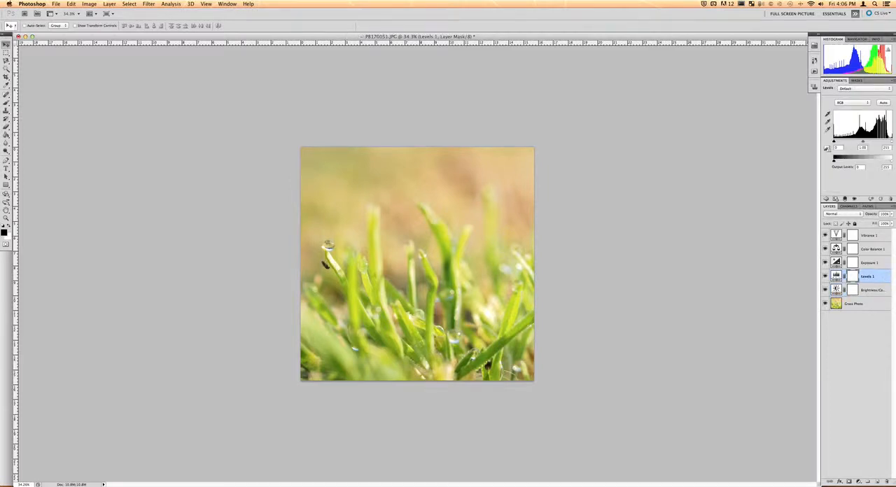
left_click_drag(833, 142, 849, 142)
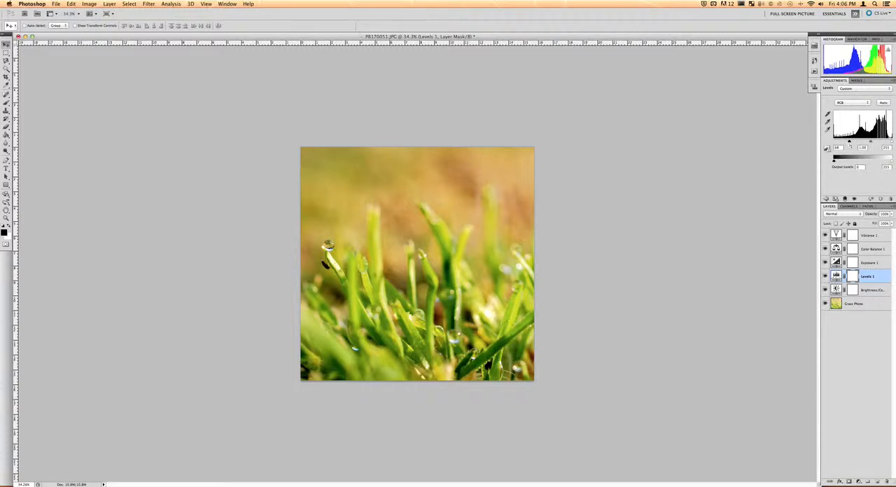
left_click_drag(850, 143, 834, 143)
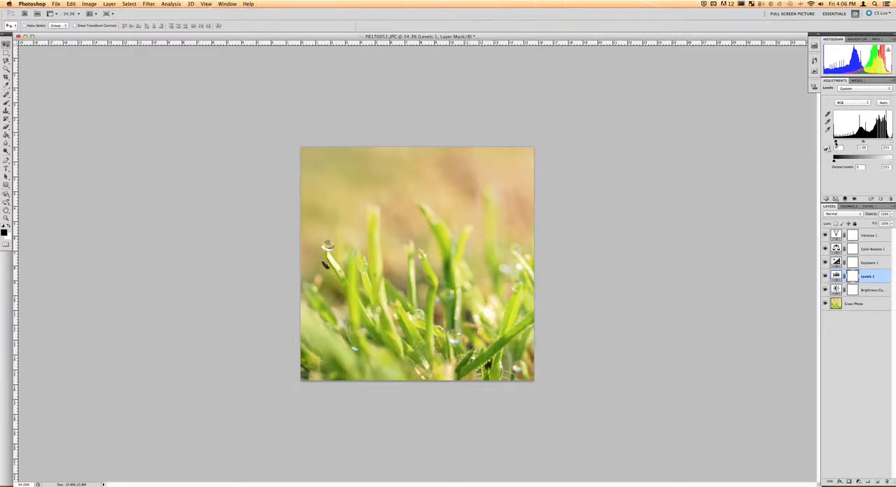
left_click_drag(835, 143, 839, 142)
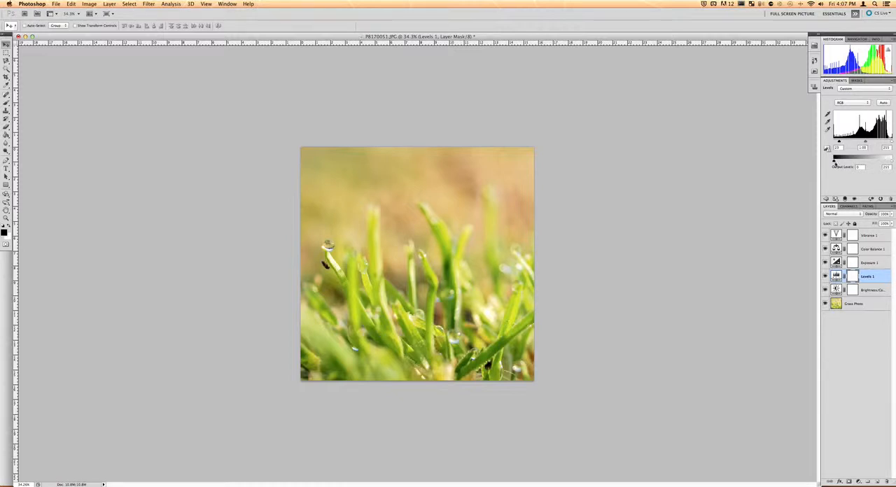
mouse_move(834, 161)
left_mouse_down()
mouse_move(848, 163)
mouse_move(833, 162)
left_mouse_up()
mouse_move(892, 163)
left_mouse_down()
mouse_move(884, 163)
mouse_move(895, 163)
left_mouse_up()
Step: Try an exposure of +0.17 on the Exposure layer, compare it by toggling visibility, then delete the Exposure layer
left_click(881, 264)
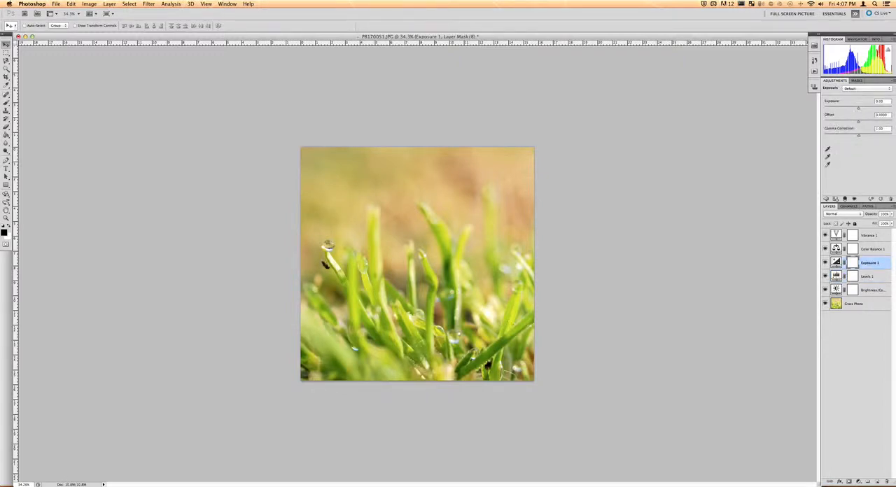
left_click_drag(858, 109, 859, 110)
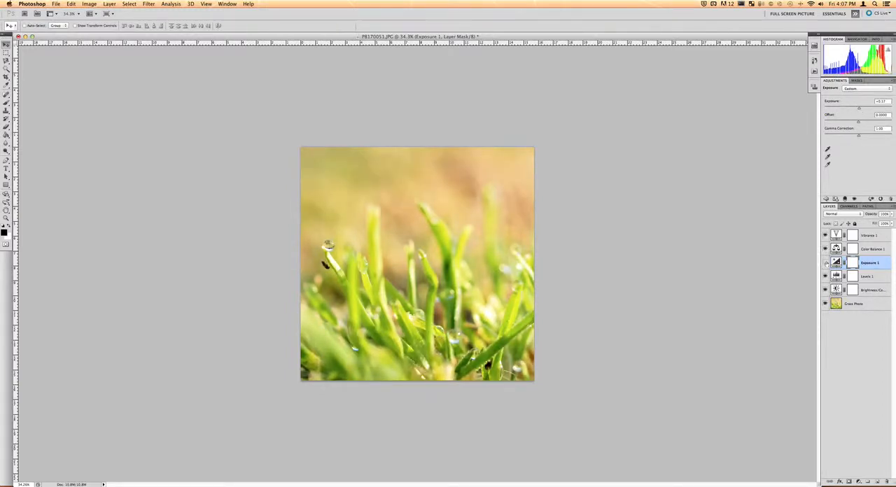
left_click(825, 263)
left_click(826, 262)
left_click(826, 263)
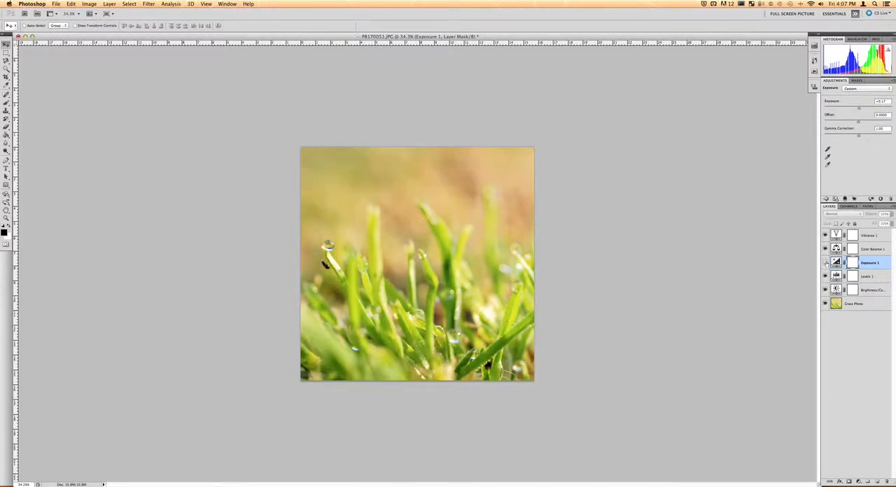
left_click(826, 262)
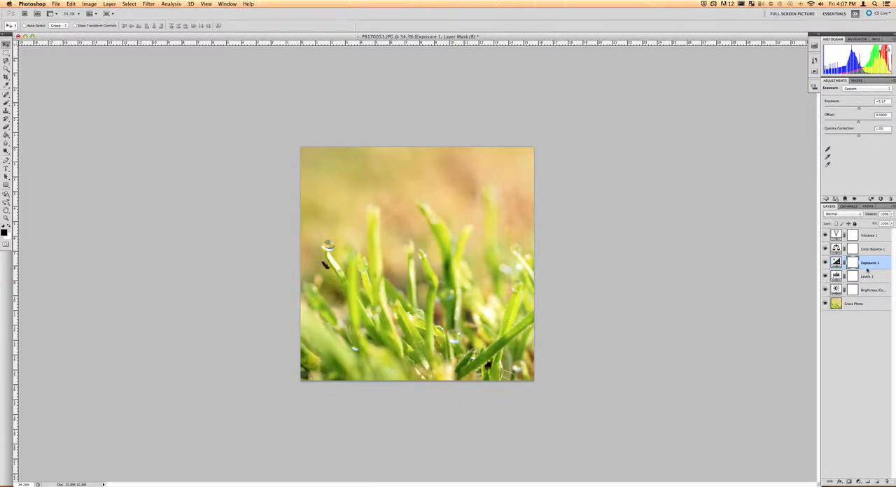
key("BackSpace")
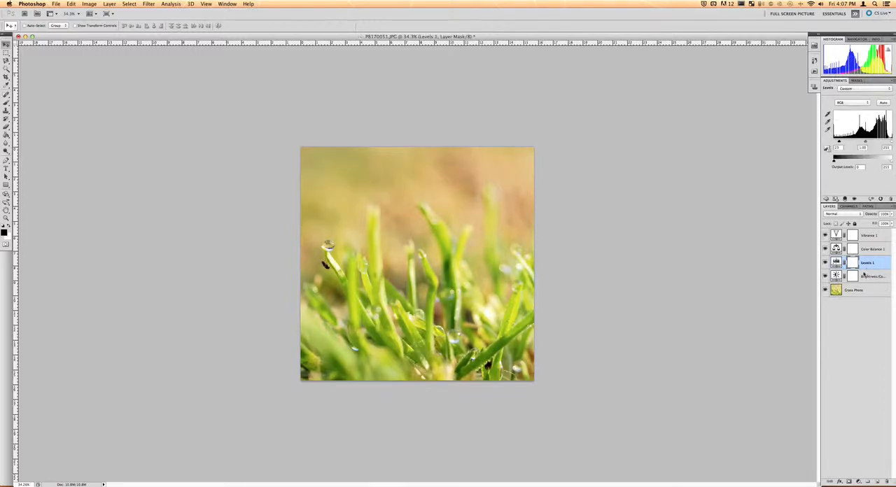
Step: Shift the Color Balance layer's midtones toward cyan and magenta
key("alt+bracketright")
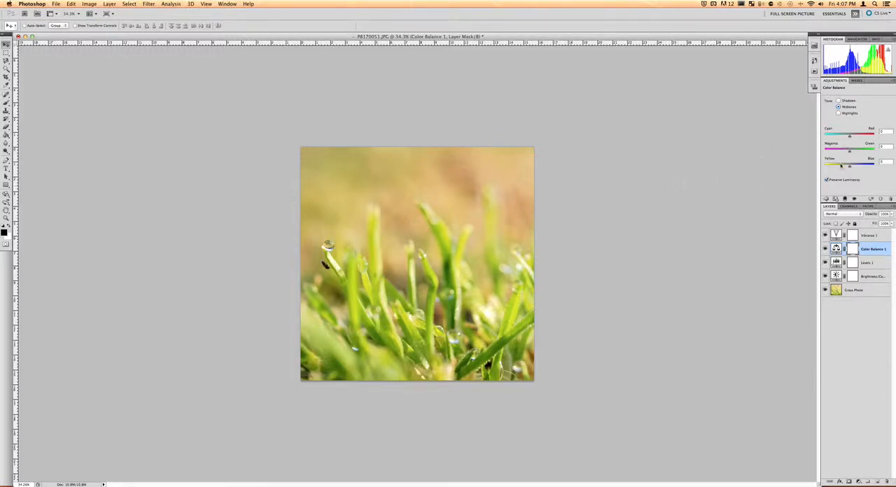
mouse_move(851, 166)
left_mouse_down()
mouse_move(858, 168)
mouse_move(843, 154)
left_mouse_up()
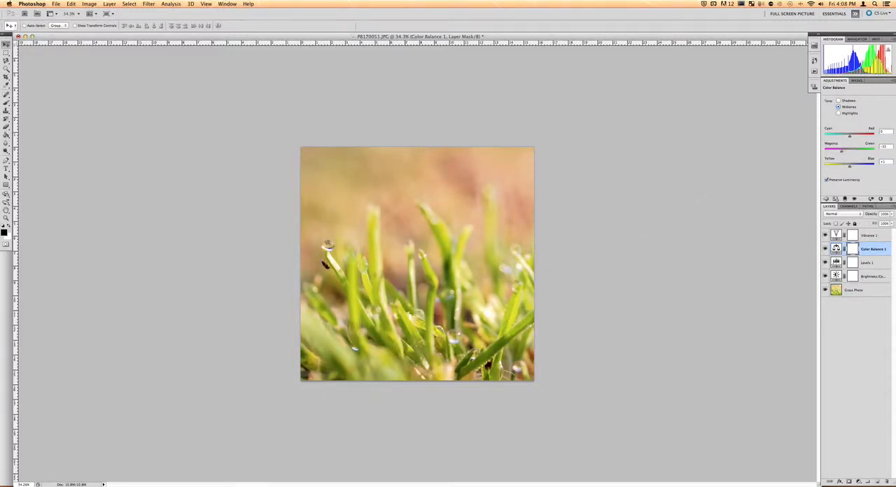
left_click_drag(842, 153, 847, 138)
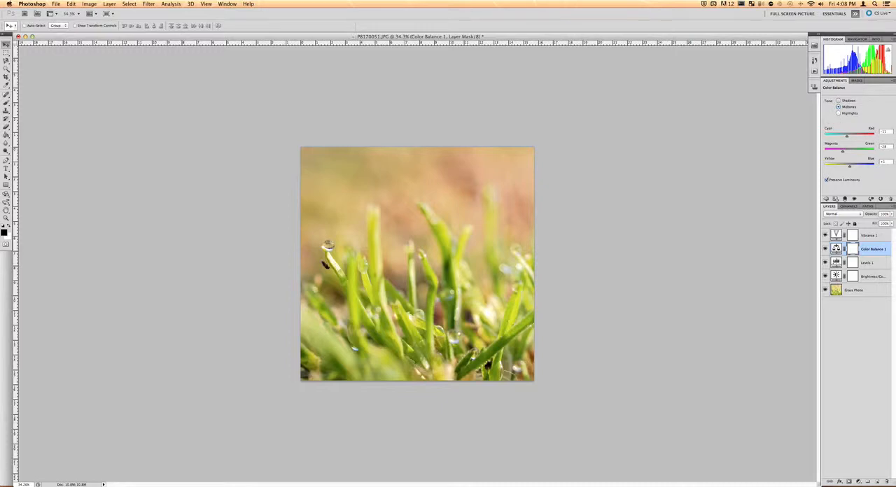
Step: Shift the Color Balance shadows toward blue by +25 and the highlights slightly toward yellow
left_click(838, 100)
left_click_drag(849, 166, 855, 168)
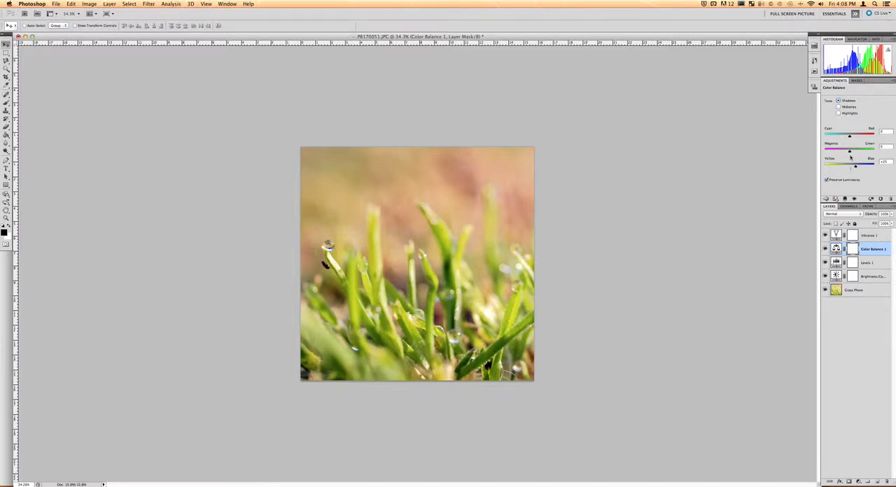
left_click(838, 114)
left_click_drag(849, 167, 847, 169)
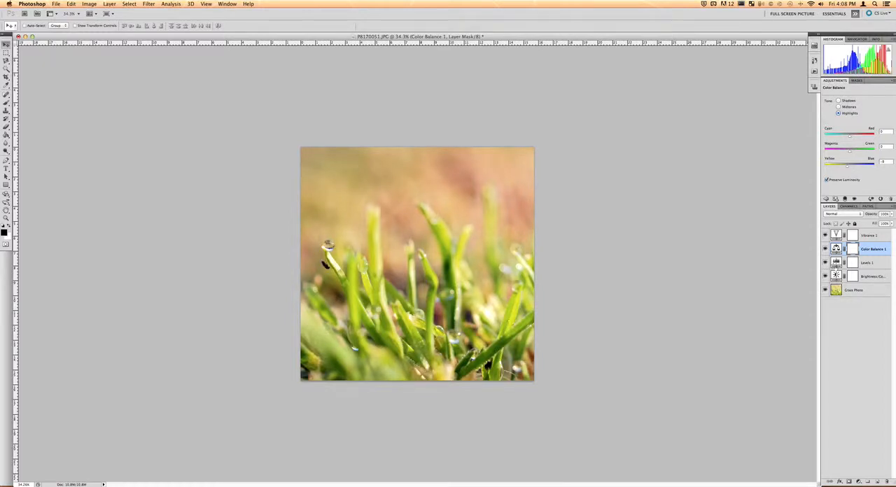
Step: Toggle the Color Balance layer's visibility to compare the photo with and without it
left_click(825, 250)
left_click(824, 250)
left_click(825, 250)
left_click(825, 250)
left_click(825, 250)
left_click(825, 250)
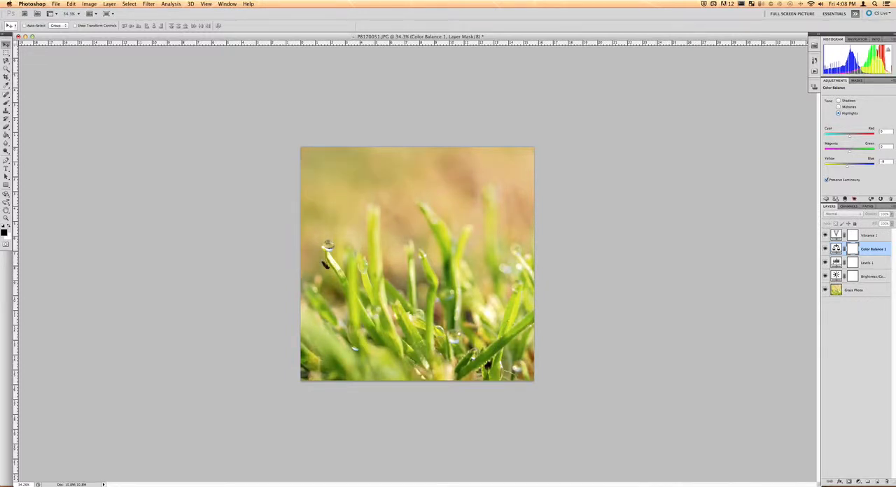
left_click(825, 250)
left_click(824, 250)
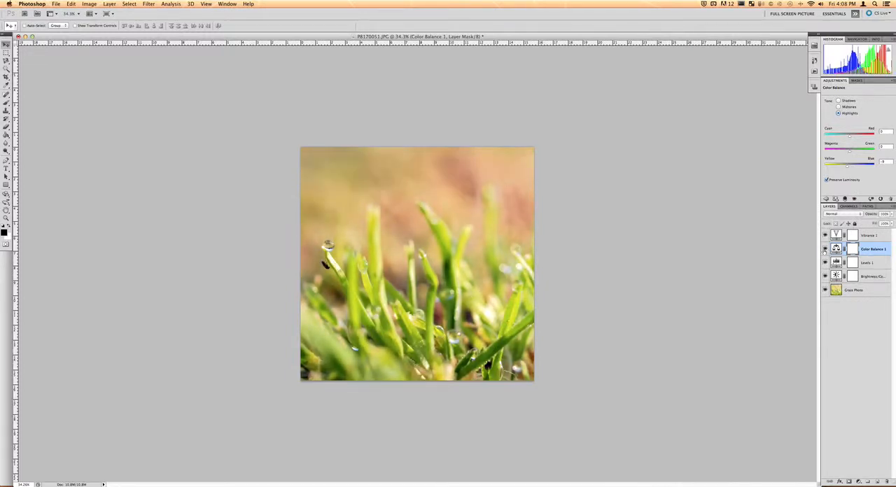
Step: Set the Vibrance layer's vibrance to +68 and saturation to -7
left_click(877, 236)
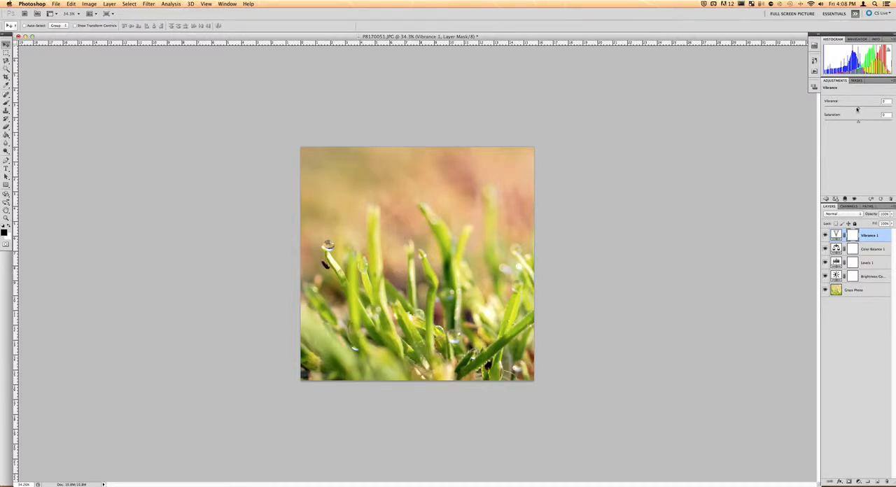
left_click_drag(858, 108, 891, 108)
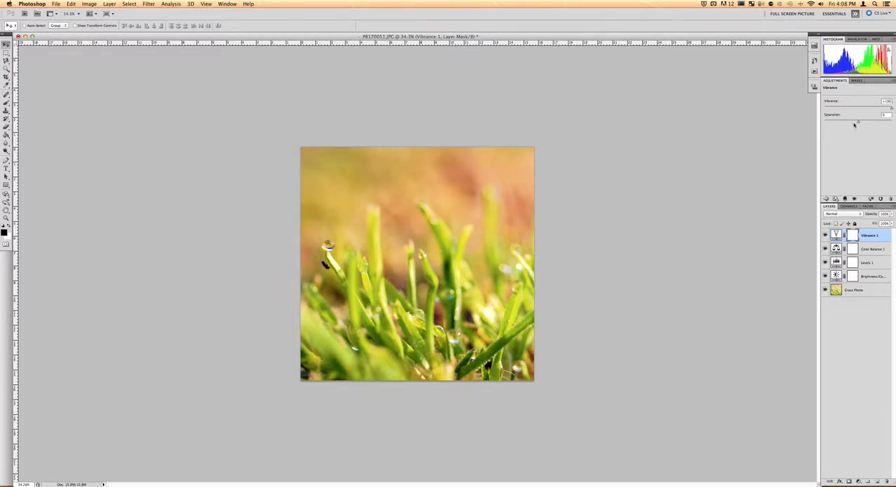
mouse_move(859, 123)
left_mouse_down()
mouse_move(890, 107)
mouse_move(857, 123)
left_mouse_up()
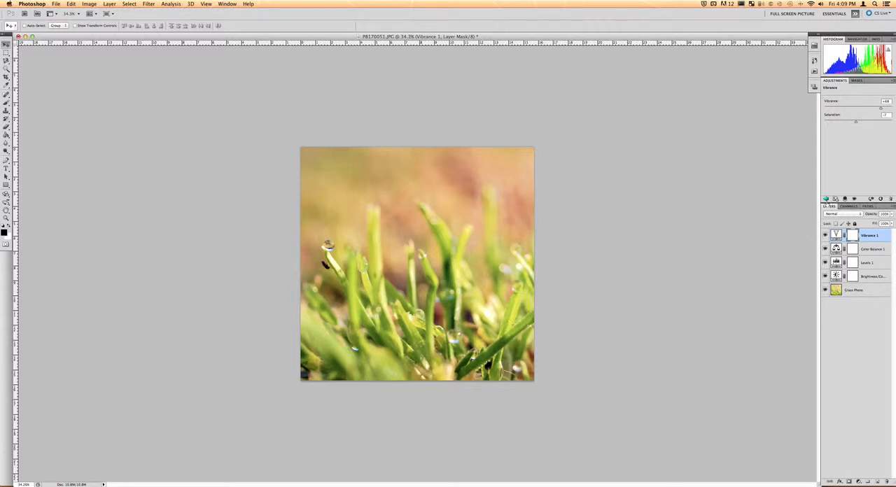
Step: Try a Black & White adjustment layer on top of the stack, then delete it
left_click(826, 200)
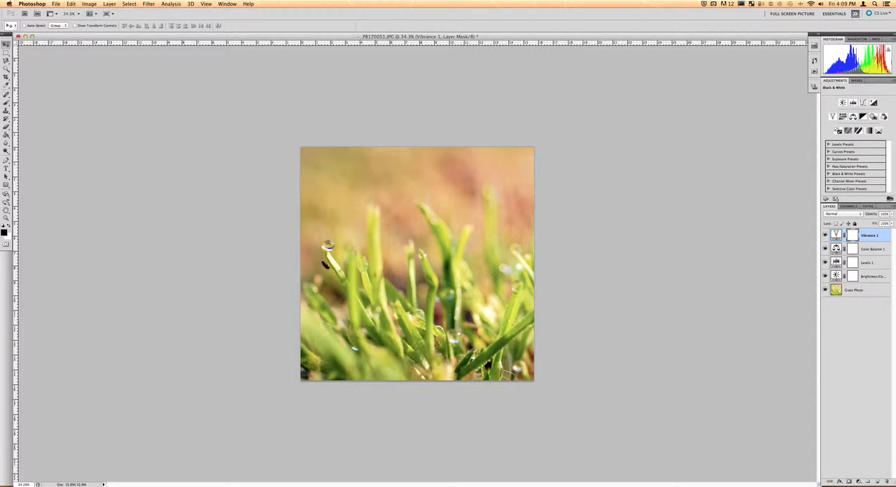
left_click(863, 116)
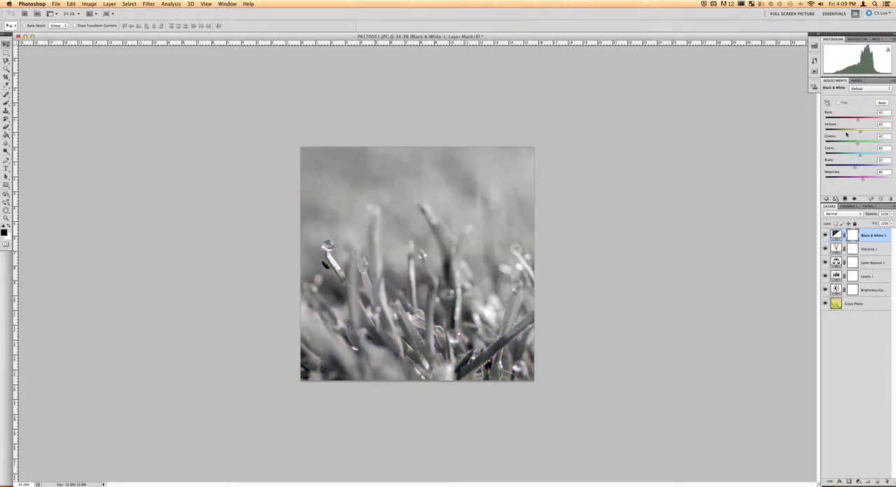
left_click(837, 199)
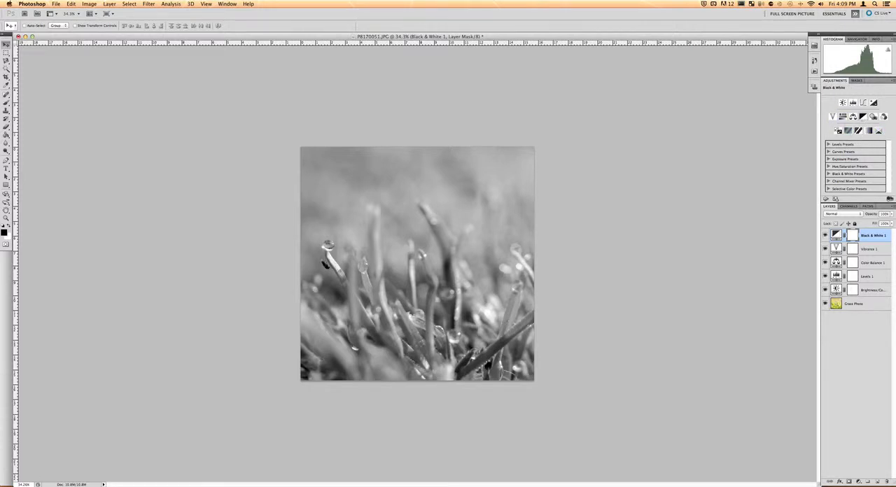
left_click(863, 117)
key("Delete")
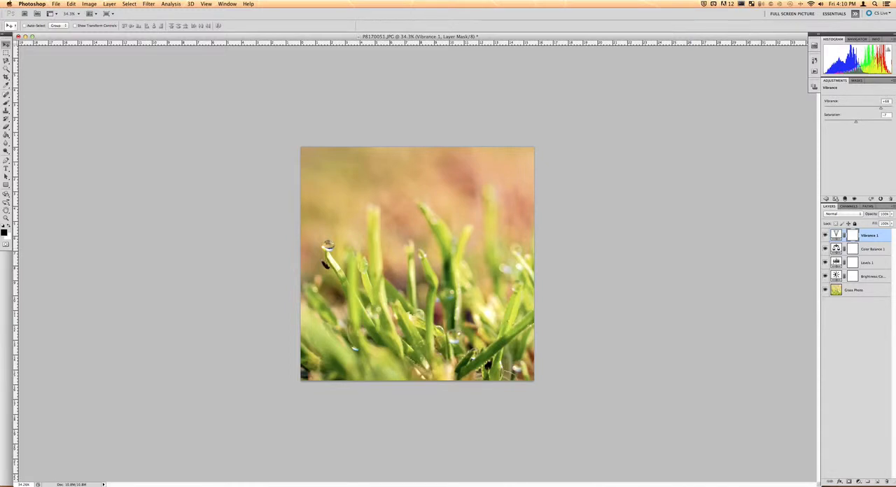
Step: Move the Brightness/Contrast layer to the top of the layer stack
left_click_drag(877, 278, 870, 230)
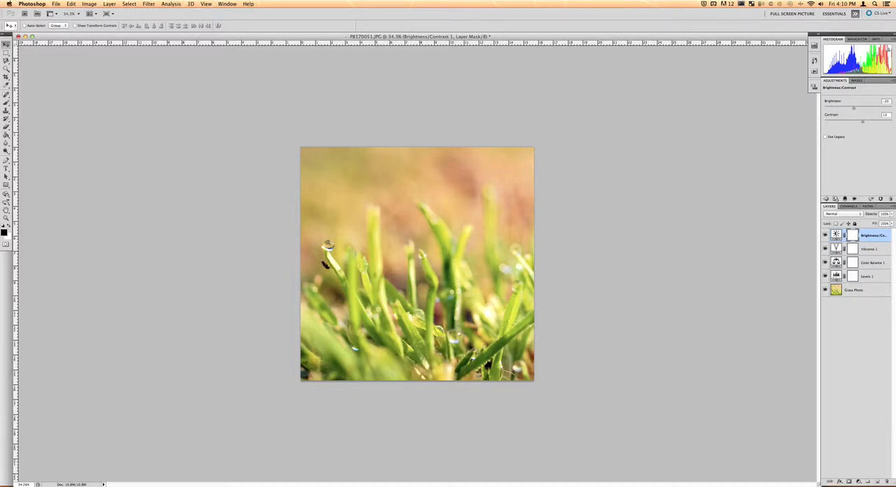
mouse_move(869, 275)
left_mouse_down()
mouse_move(868, 260)
mouse_move(885, 281)
left_mouse_up()
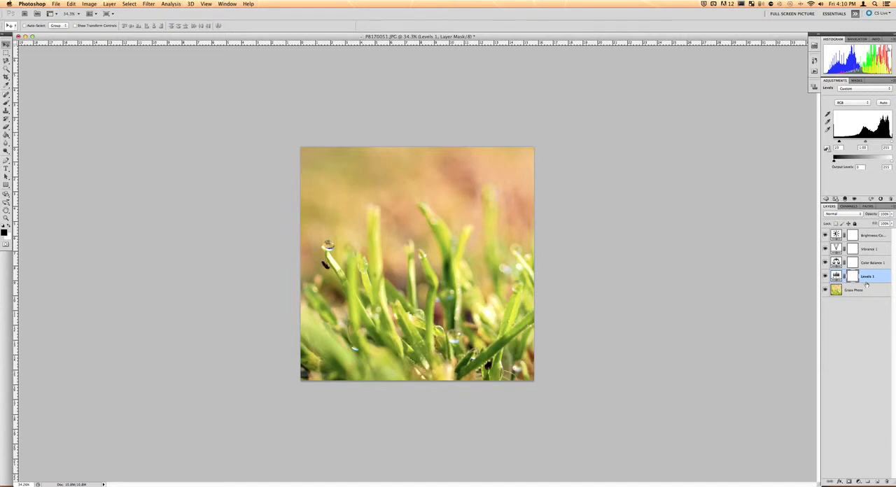
Step: Switch to the Full Screen Picture workspace, dock the Layers panel top-right and widen the document window
left_click(834, 14)
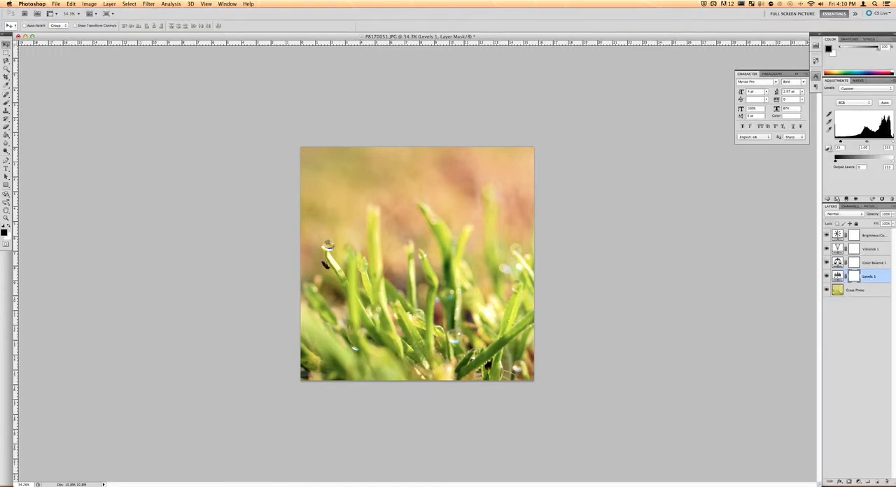
left_click(792, 13)
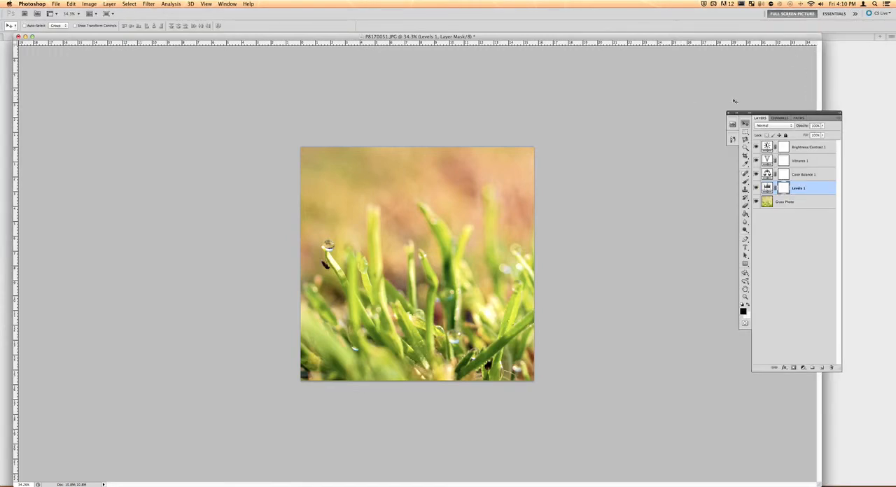
left_click_drag(784, 112, 836, 12)
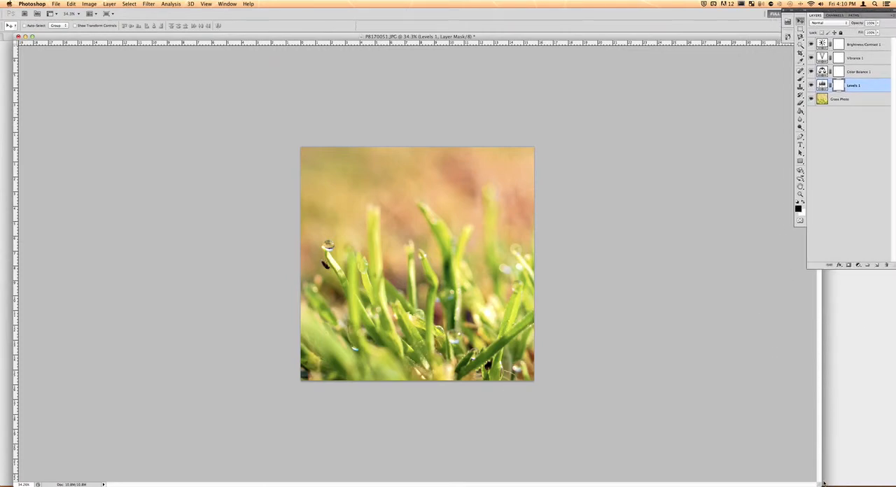
left_click_drag(820, 484, 889, 482)
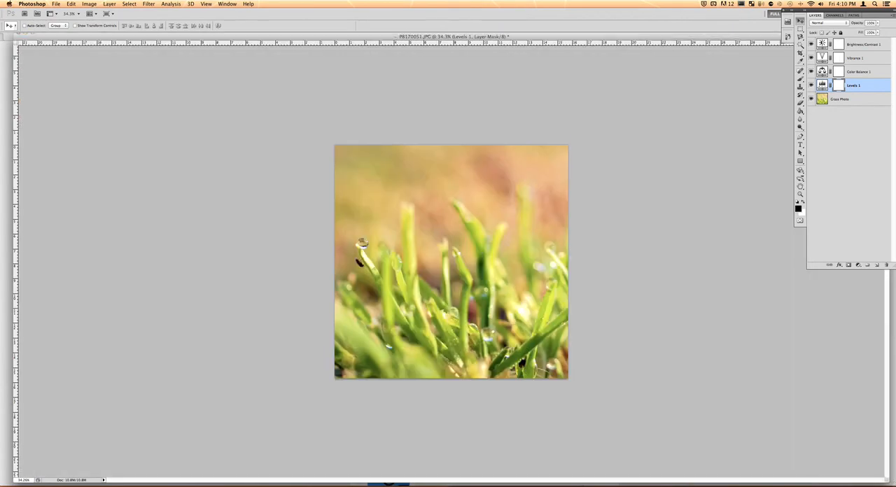
Step: Zoom in on the photo to about 59%
key("z")
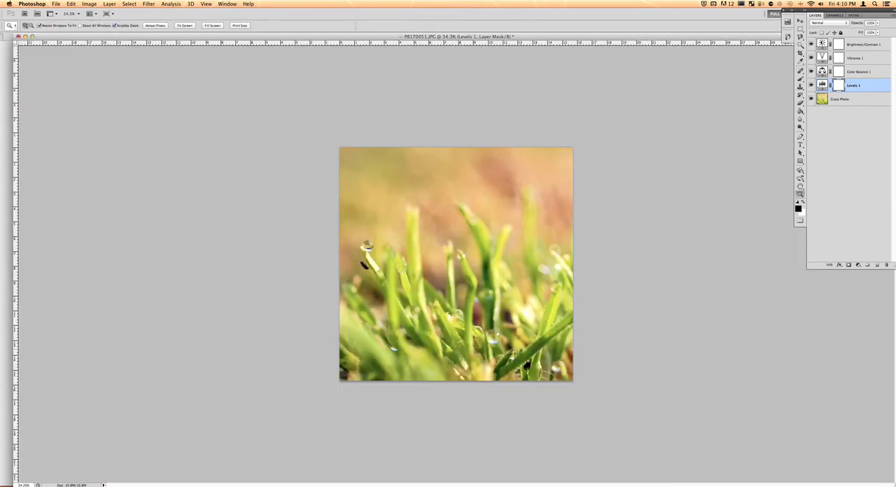
left_click_drag(420, 285, 455, 286)
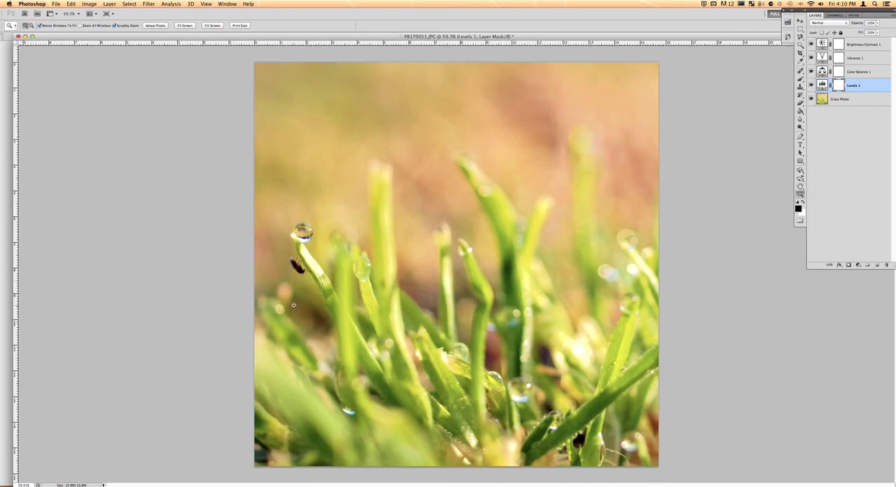